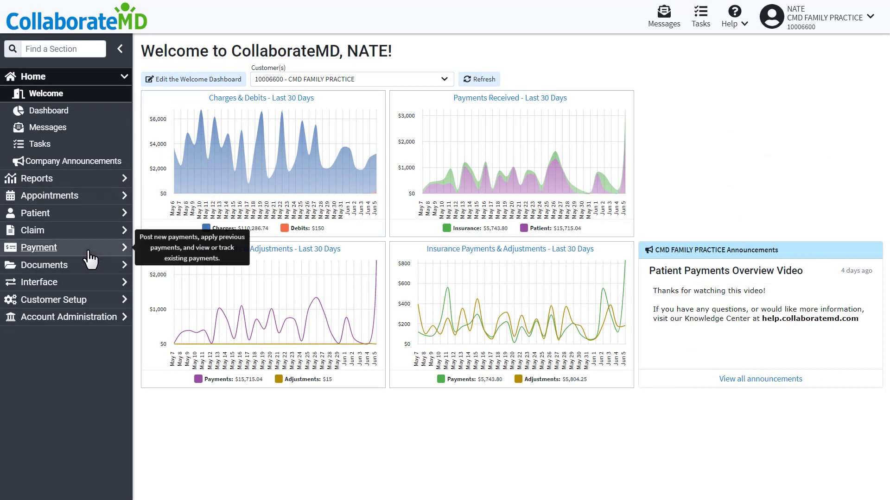
# Start a new payment for the patient found by search, amount 125.00, with Print receipt ticked.
pyautogui.click(90, 248)
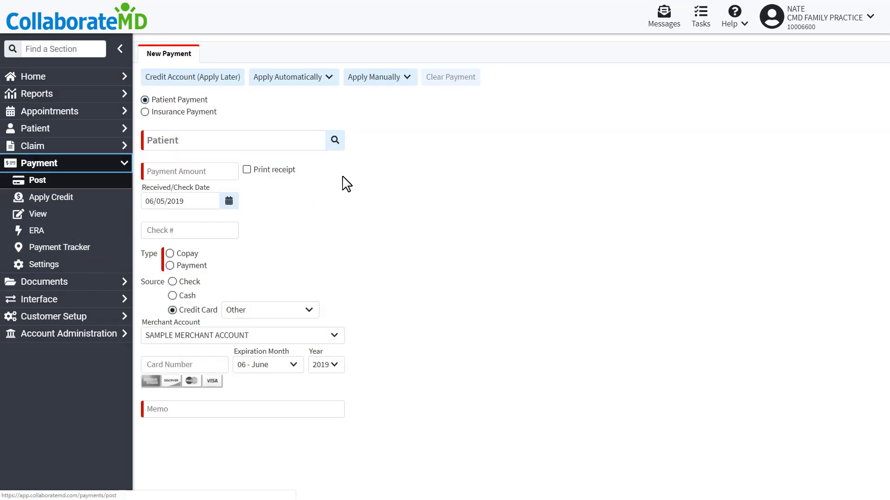
pyautogui.click(335, 140)
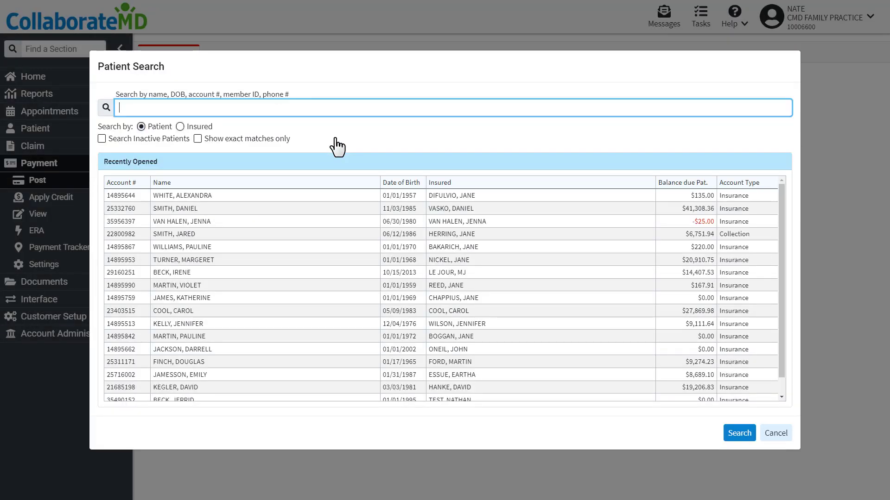
pyautogui.click(314, 208)
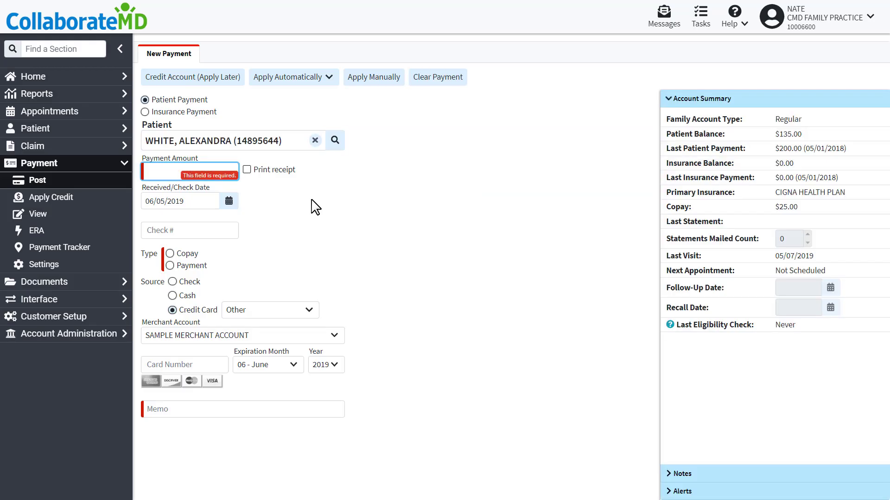
pyautogui.write('125')
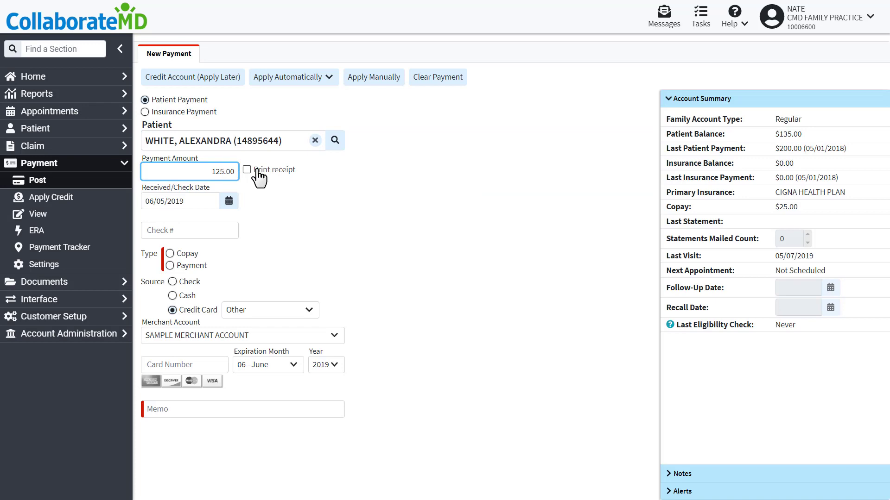
pyautogui.click(247, 170)
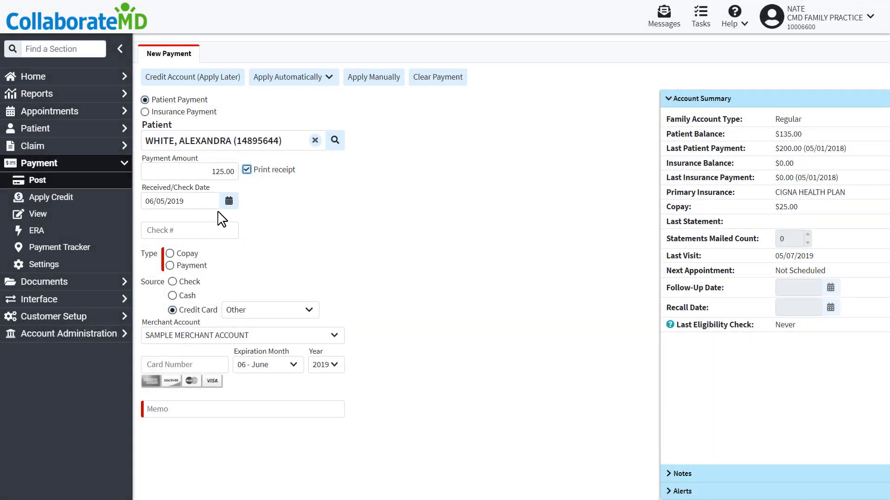
# Set the payment type to Copay.
pyautogui.click(176, 254)
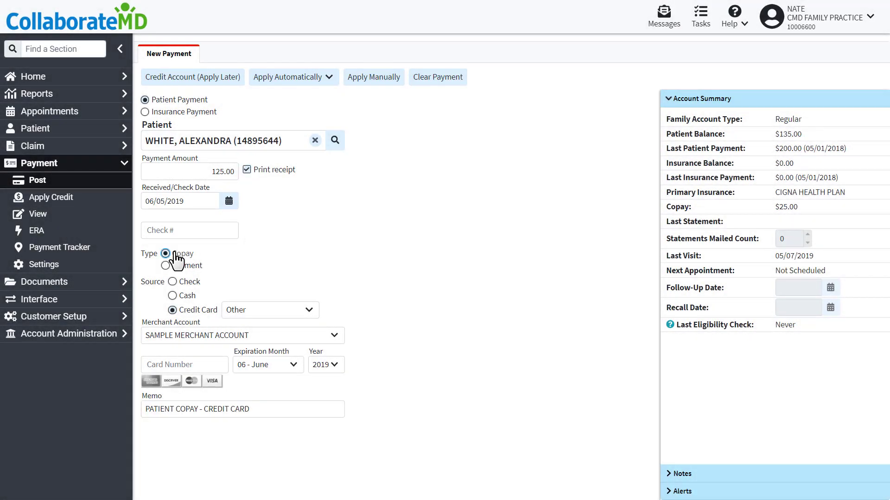
pyautogui.click(178, 265)
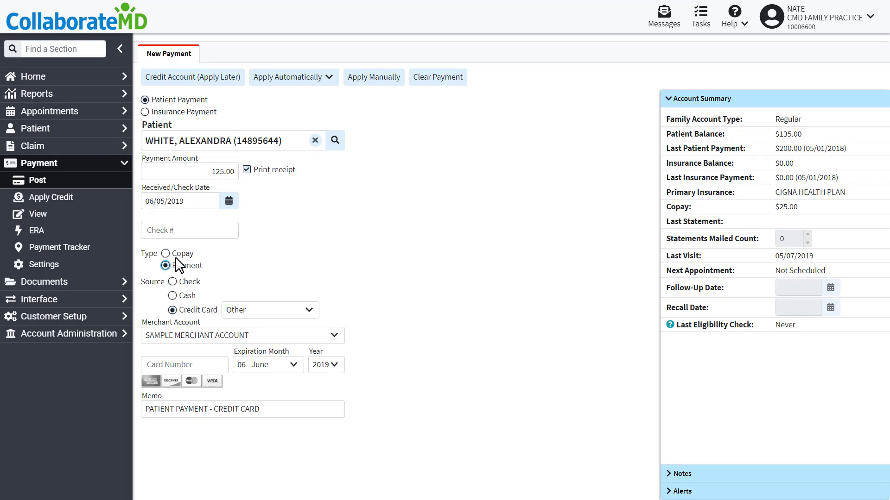
pyautogui.click(179, 254)
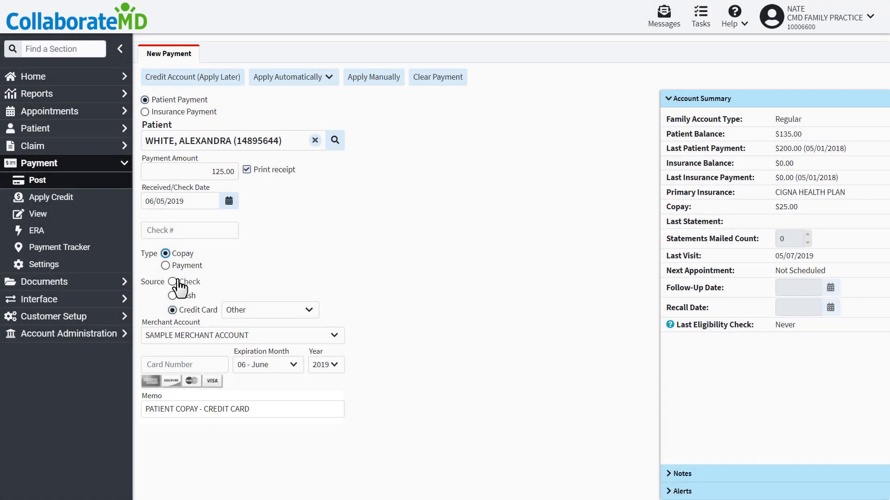
# Choose Credit Card as the payment source and enter the Visa card number.
pyautogui.click(177, 284)
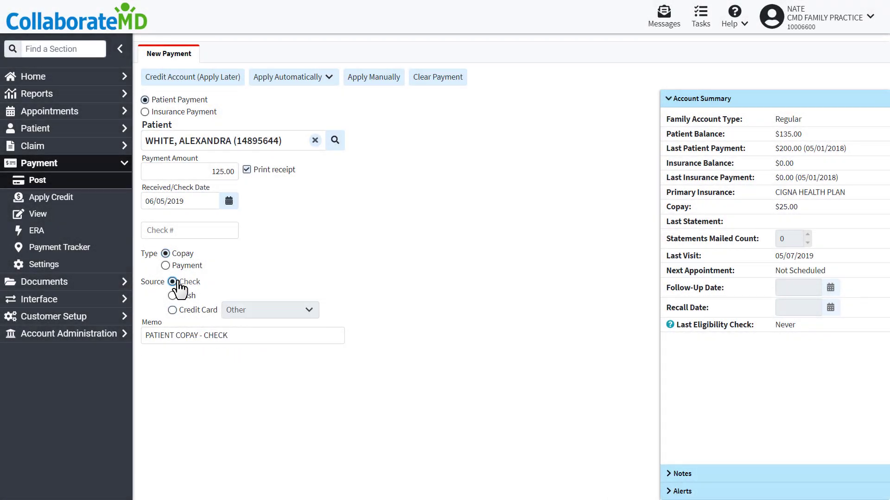
pyautogui.click(178, 298)
pyautogui.click(176, 312)
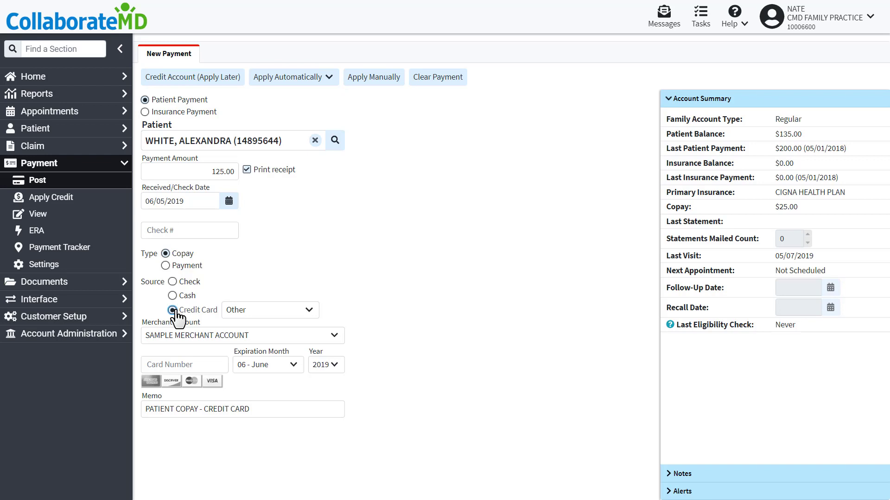
pyautogui.write('4111-1111-1111-1111')
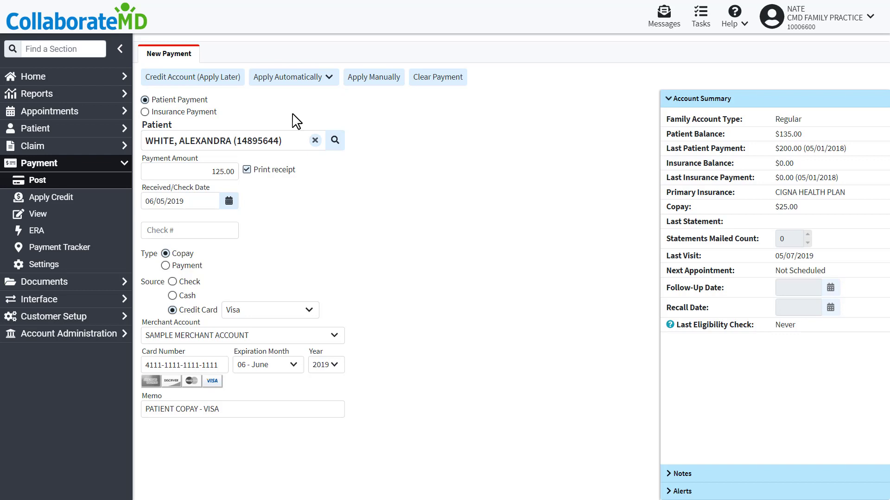
pyautogui.click(207, 78)
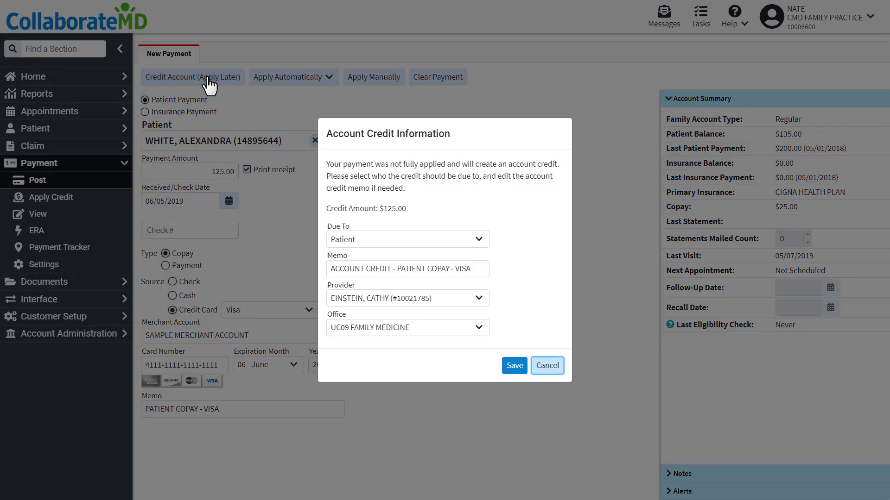
pyautogui.click(379, 241)
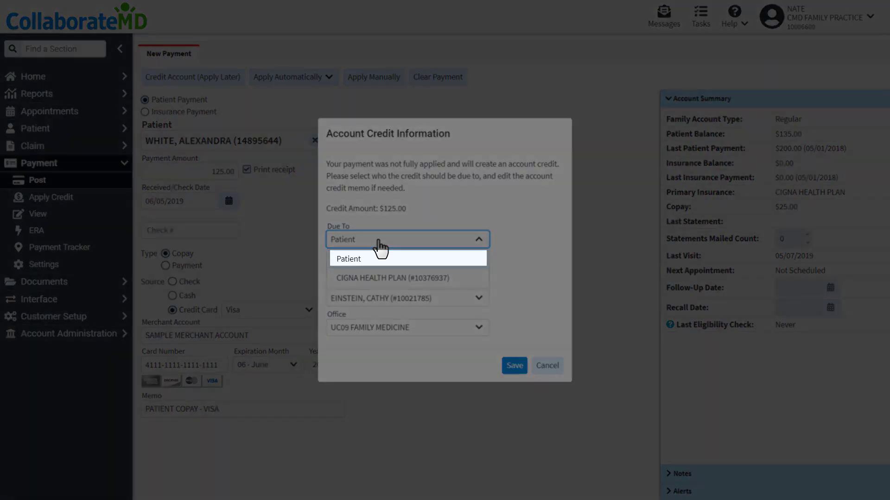
pyautogui.press('Down')
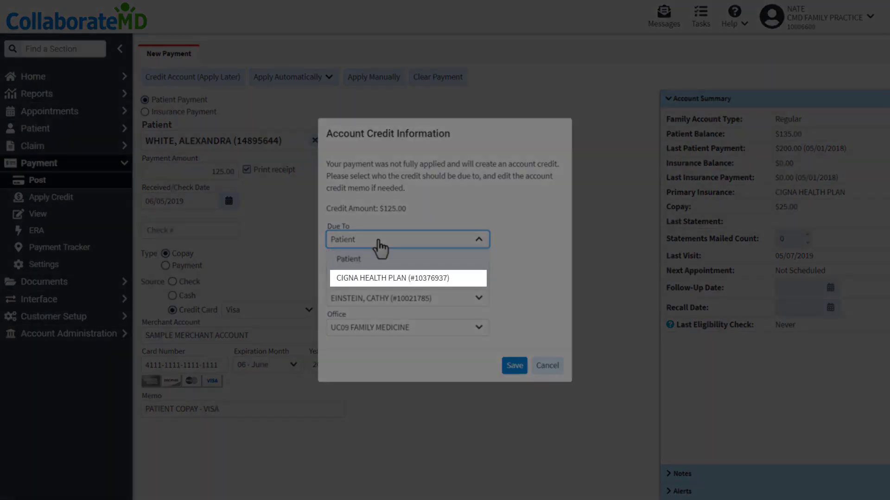
pyautogui.press('Escape')
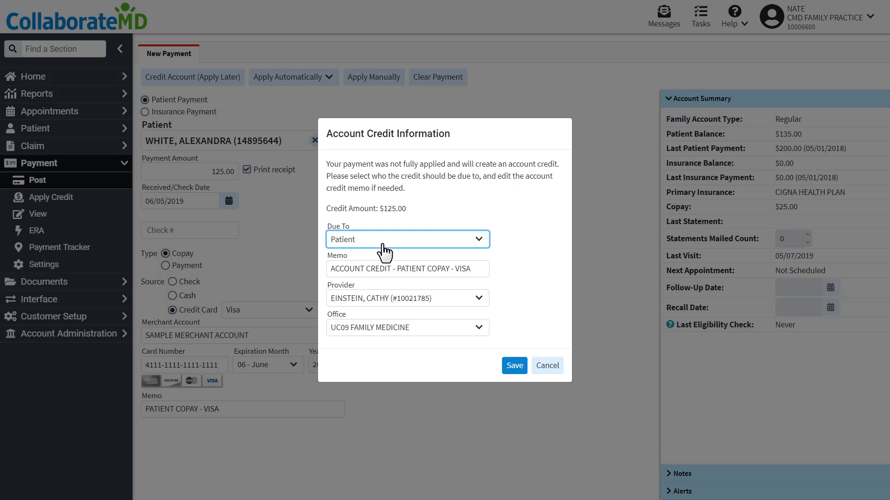
pyautogui.click(511, 367)
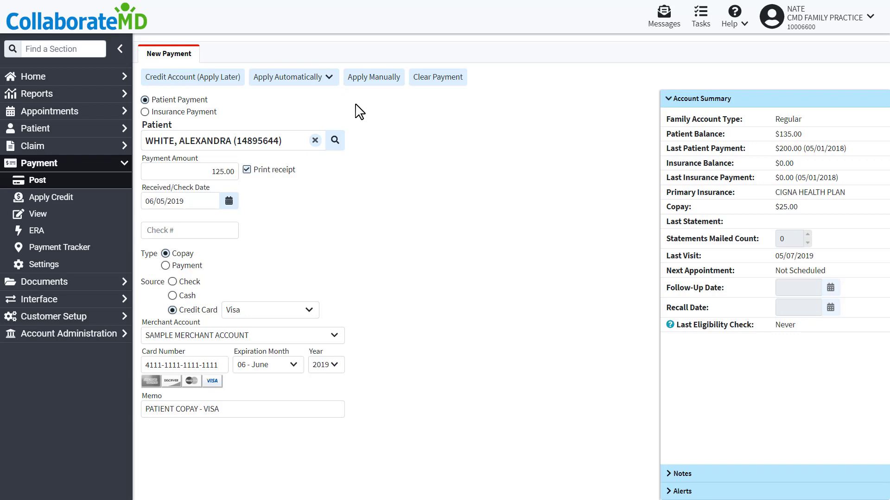
# Preview automatic application of the payment to patient-due charges, oldest first.
pyautogui.click(314, 80)
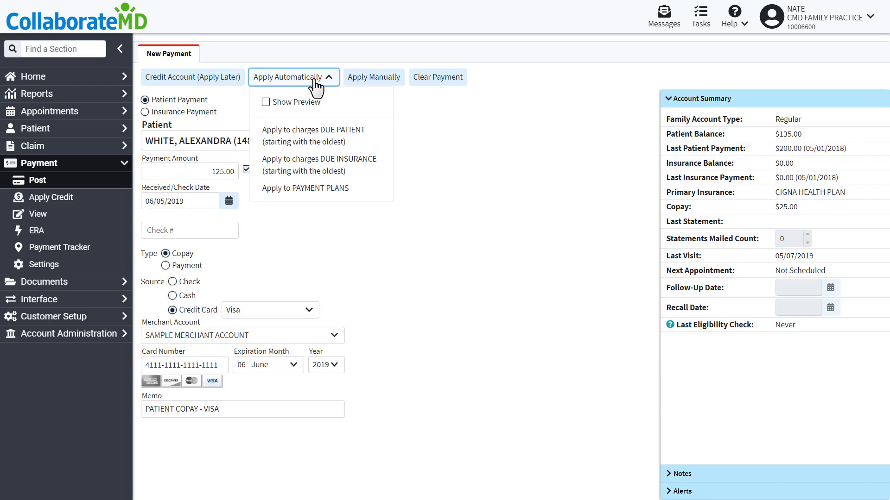
pyautogui.click(306, 103)
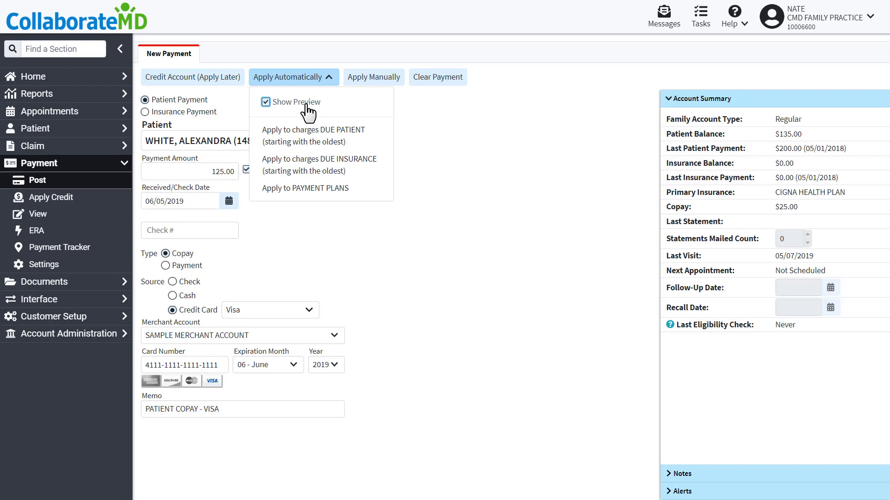
pyautogui.click(307, 138)
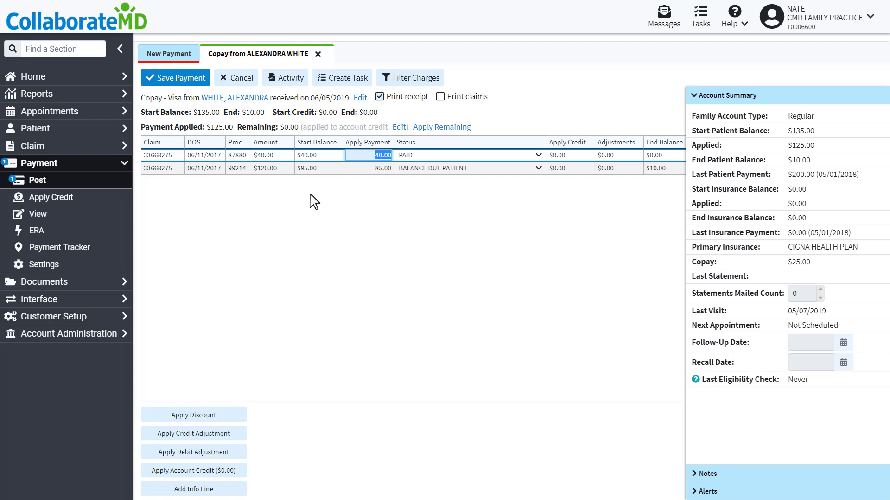
# Change the first charge's applied amount to 35.00 and save the payment.
pyautogui.write('35')
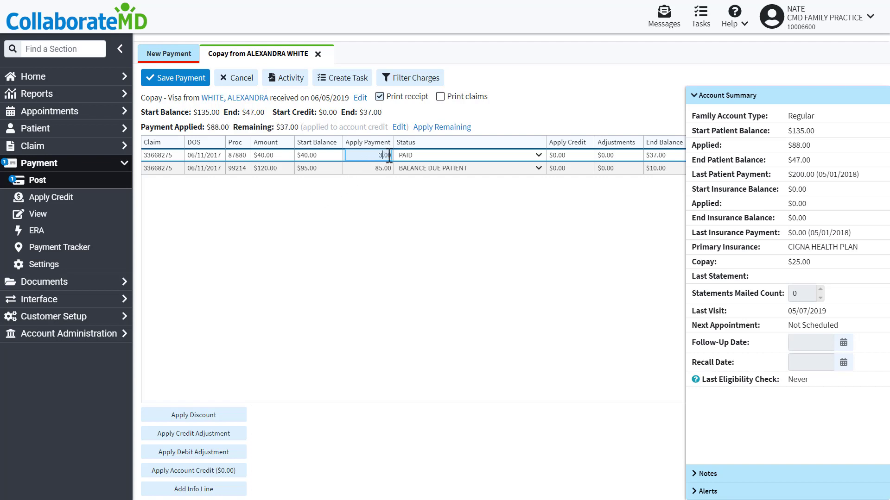
pyautogui.press('Return')
pyautogui.click(385, 195)
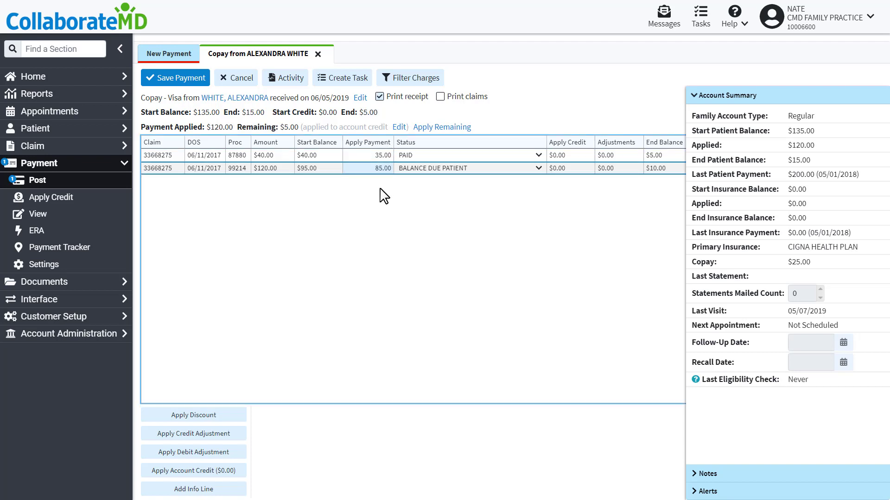
pyautogui.click(192, 81)
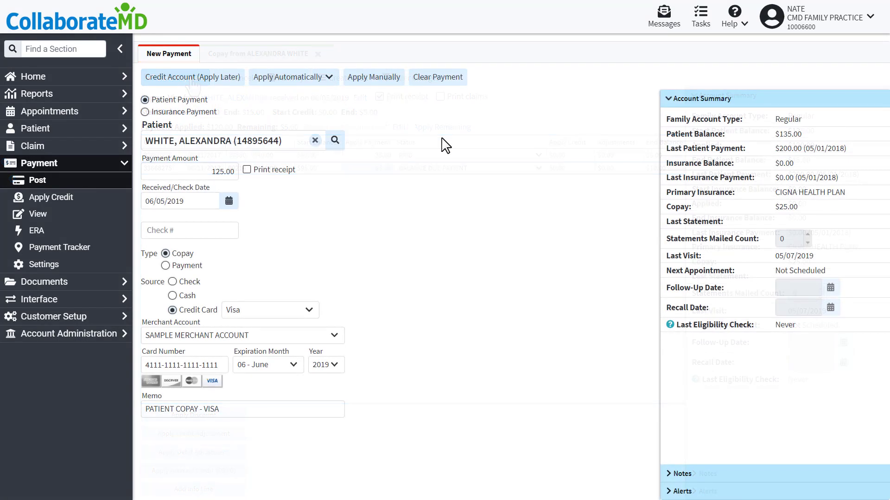
# Apply manually, put the remaining amount on patient-due charges, and save the payment.
pyautogui.click(373, 85)
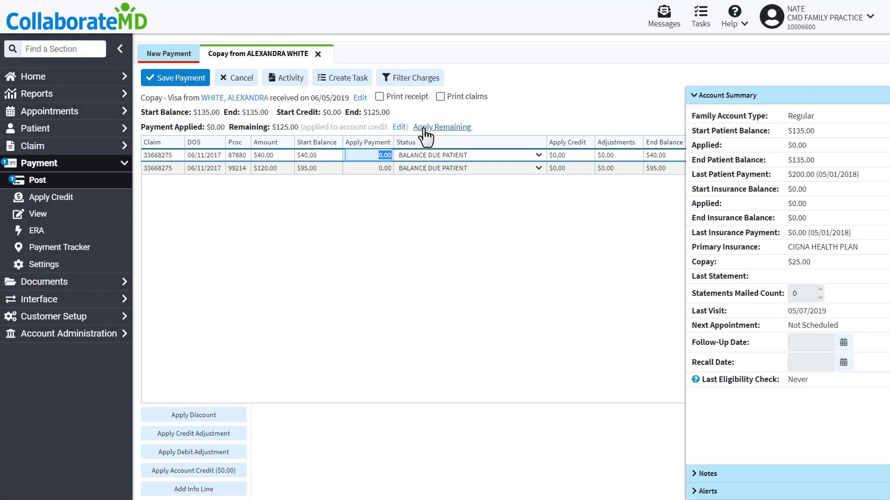
pyautogui.click(424, 129)
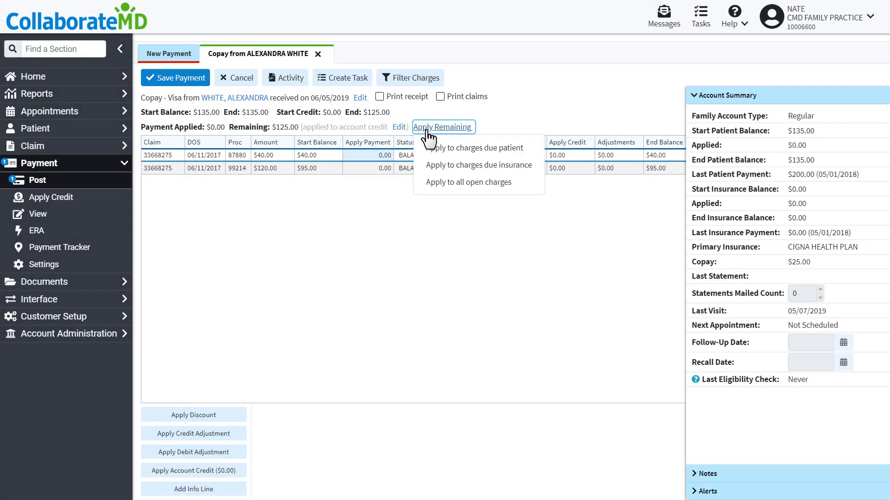
pyautogui.click(435, 148)
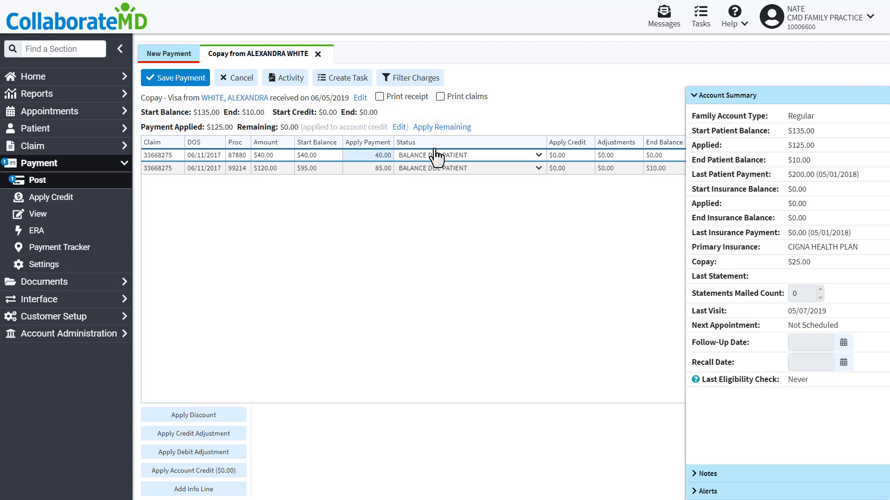
pyautogui.click(179, 79)
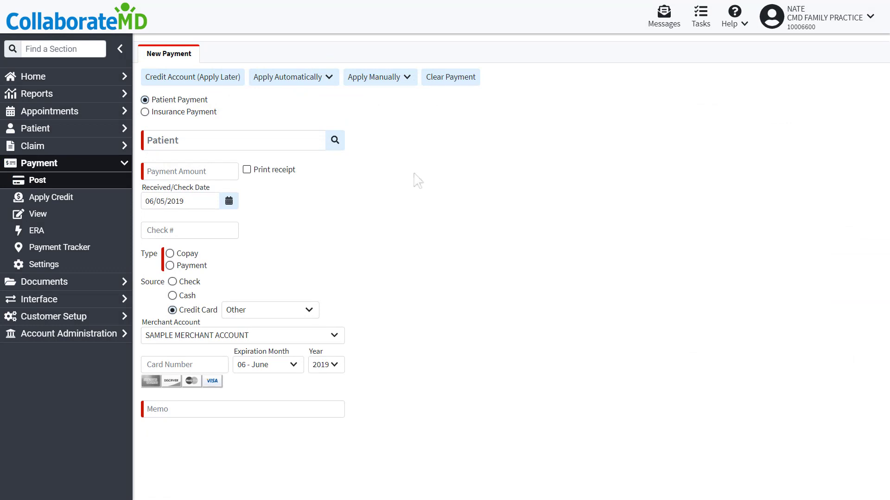
# Search View Payment for the selected patient's saved payments.
pyautogui.click(72, 220)
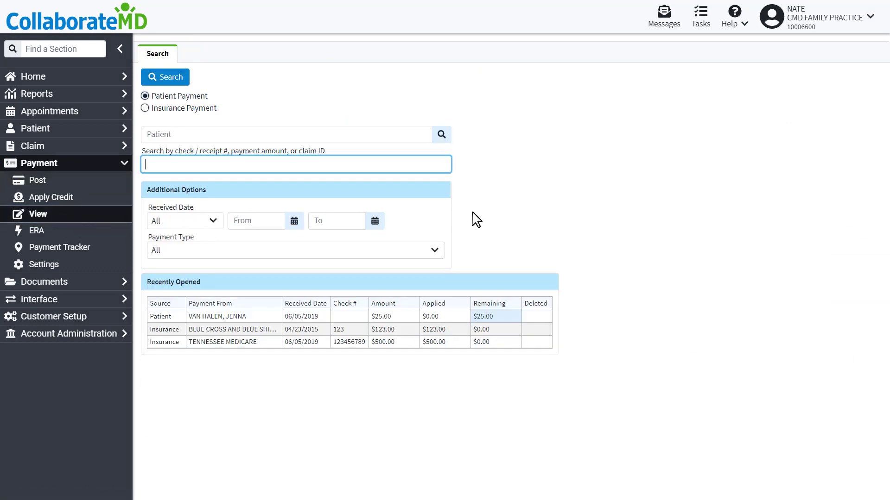
pyautogui.click(441, 135)
pyautogui.click(388, 195)
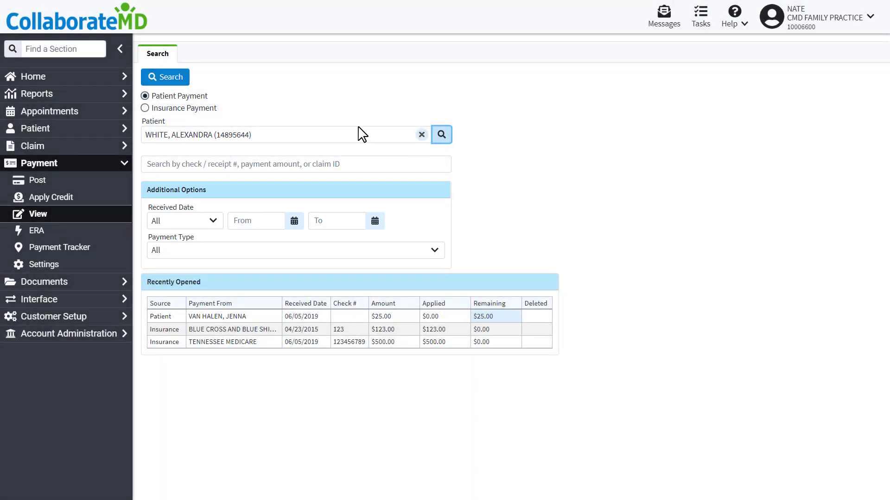
pyautogui.click(179, 79)
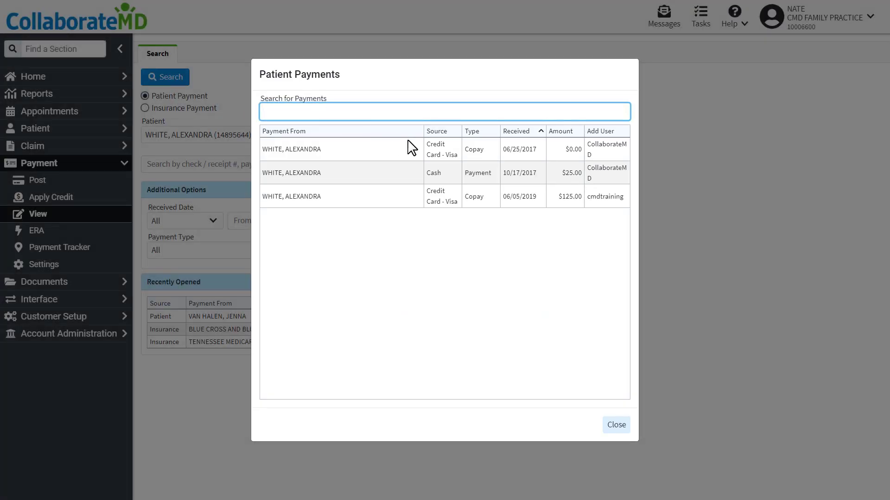
# Review the 06/05/2019 $125.00 copay, then open the Payment help articles.
pyautogui.click(406, 196)
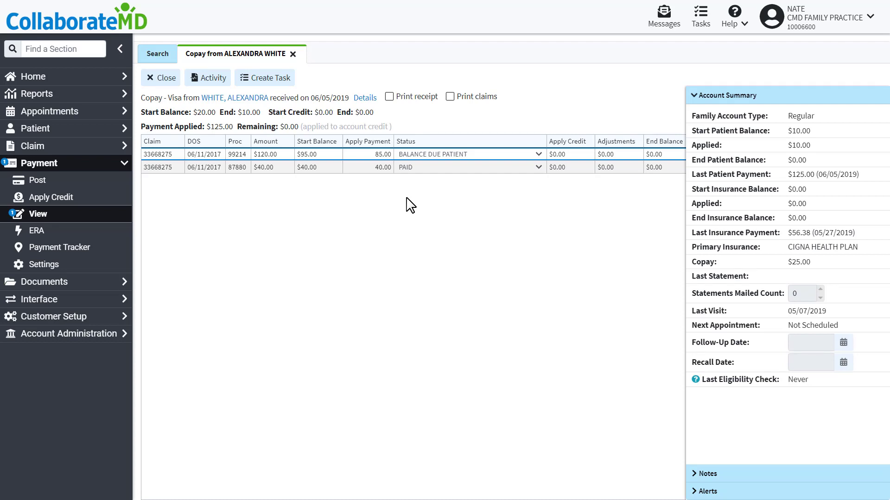
pyautogui.click(163, 79)
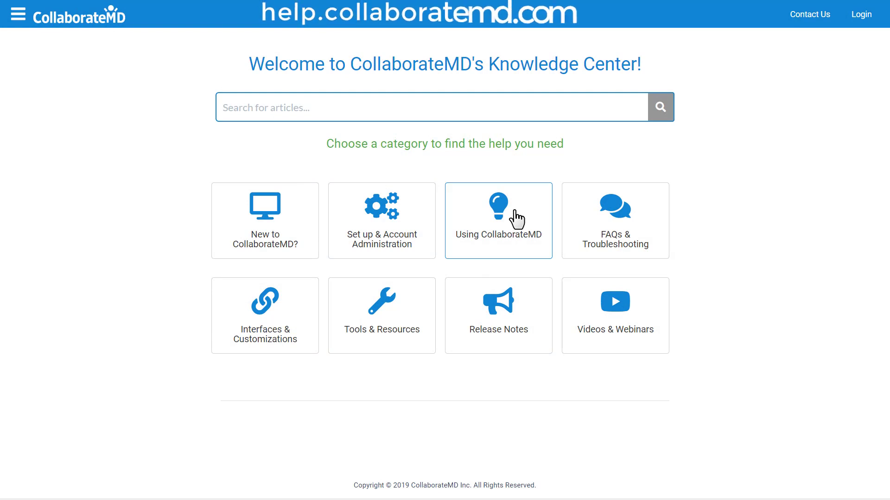
pyautogui.click(514, 212)
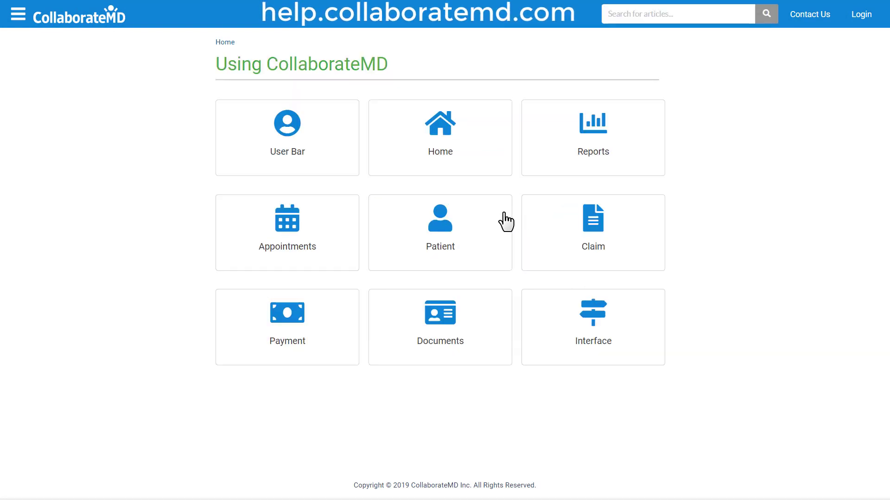
pyautogui.click(290, 310)
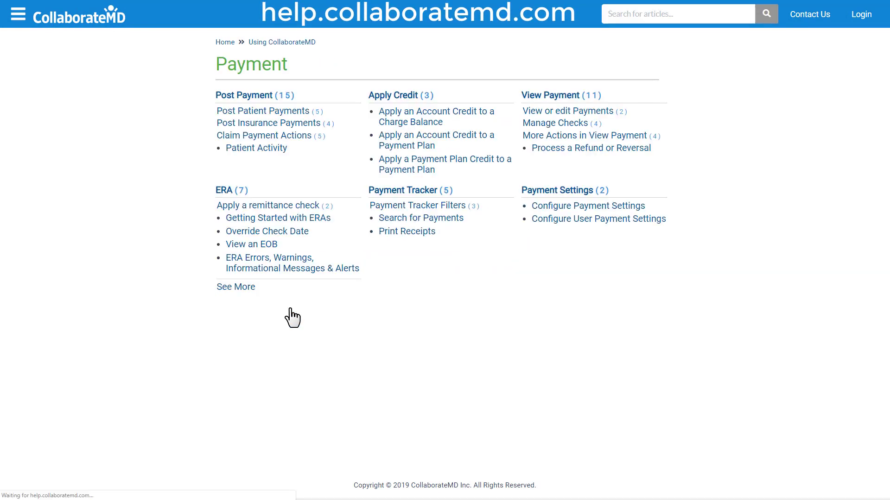